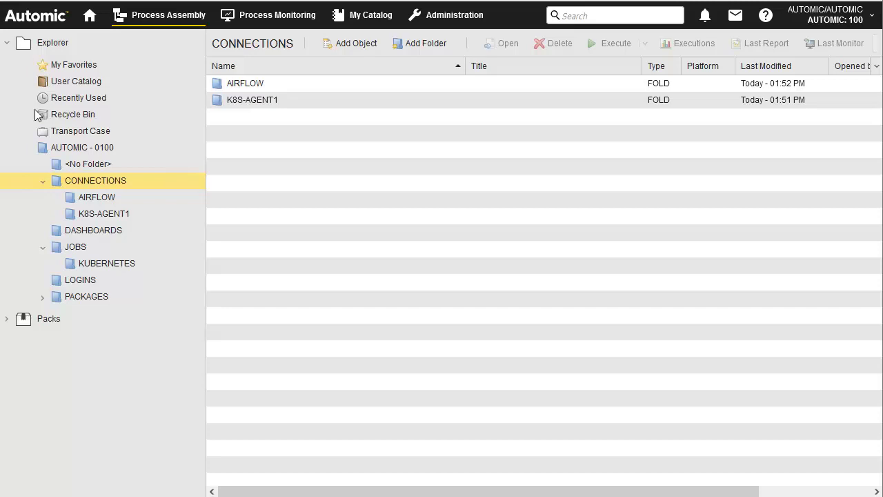
Add a K8S Connection object to the K8S-AGENT1 connections folder.
double_click(254, 100)
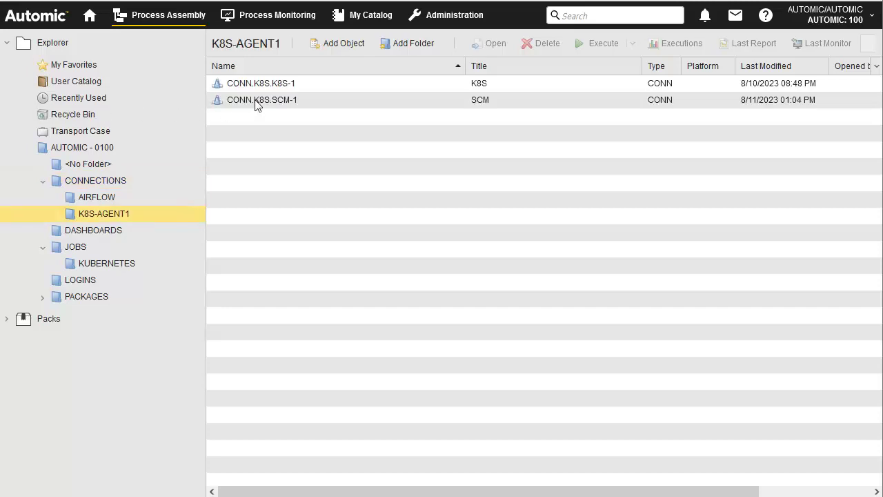
click(342, 43)
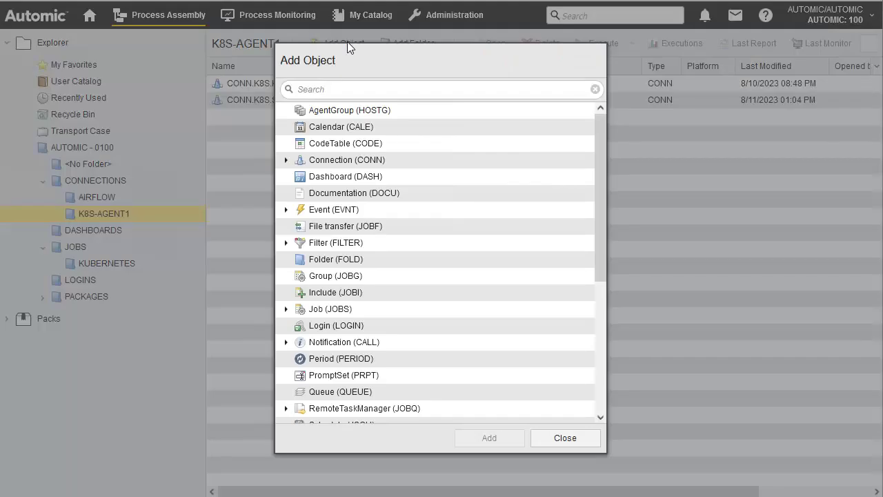
click(285, 159)
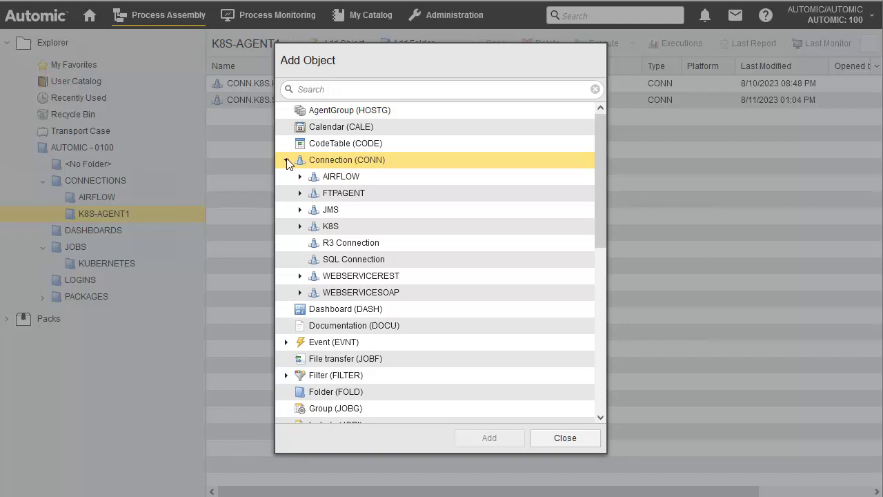
click(300, 225)
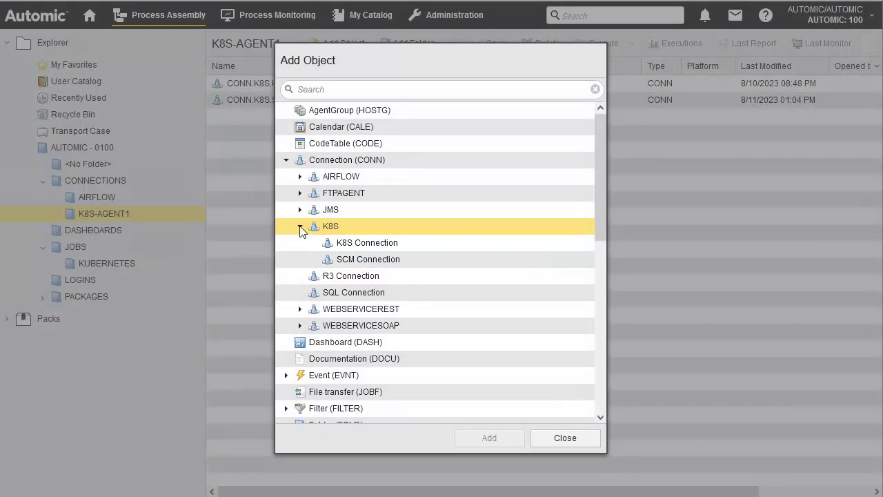
double_click(373, 242)
Name the new connection CONN.K8S.K8S.2 and give it the title "Base Kubernetes connection".
click(483, 241)
key(Left)
key(BackSpace)
key(BackSpace)
key(BackSpace)
key(BackSpace)
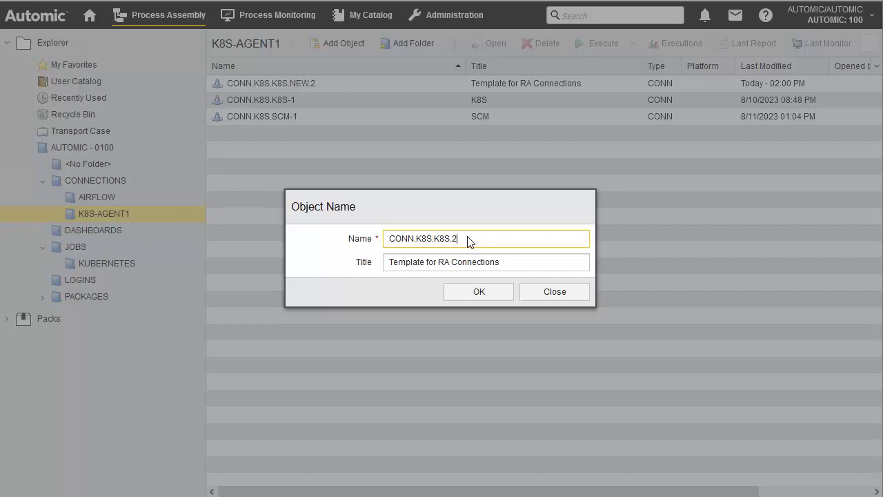
triple_click(415, 263)
text(Base Kubernetes connection)
click(483, 292)
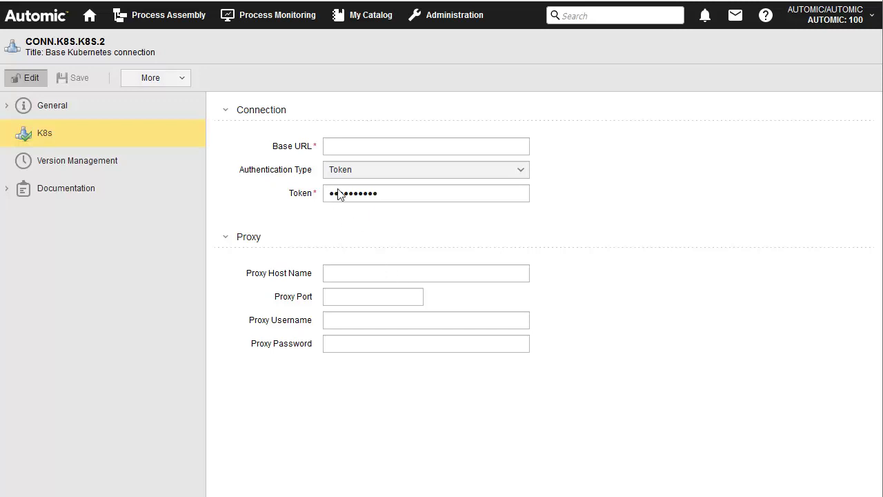
click(336, 147)
text(https://[IP or DNS of cluster])
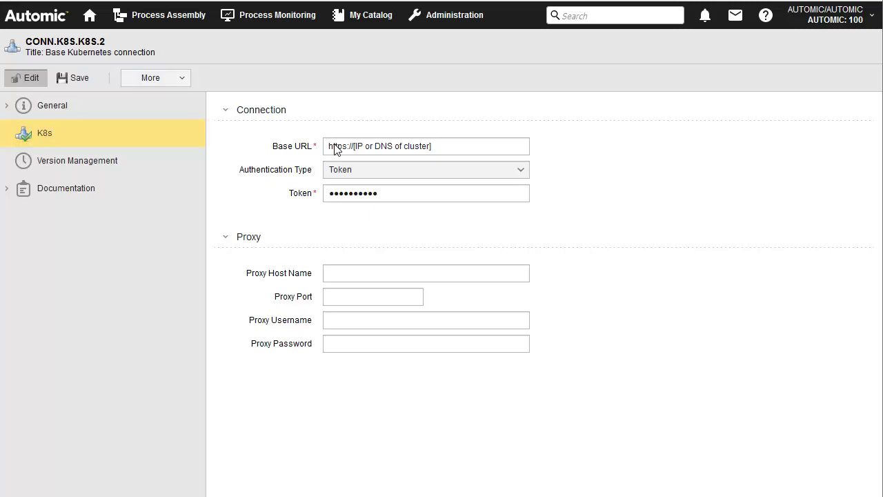
click(519, 171)
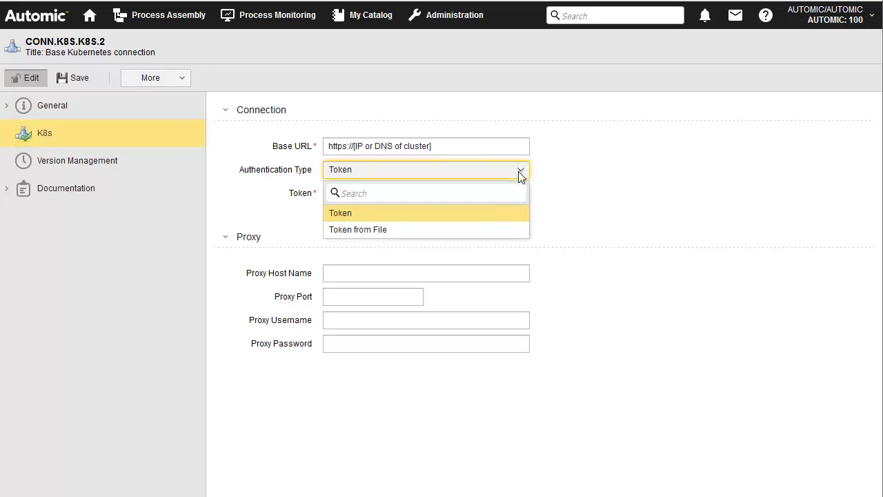
click(369, 230)
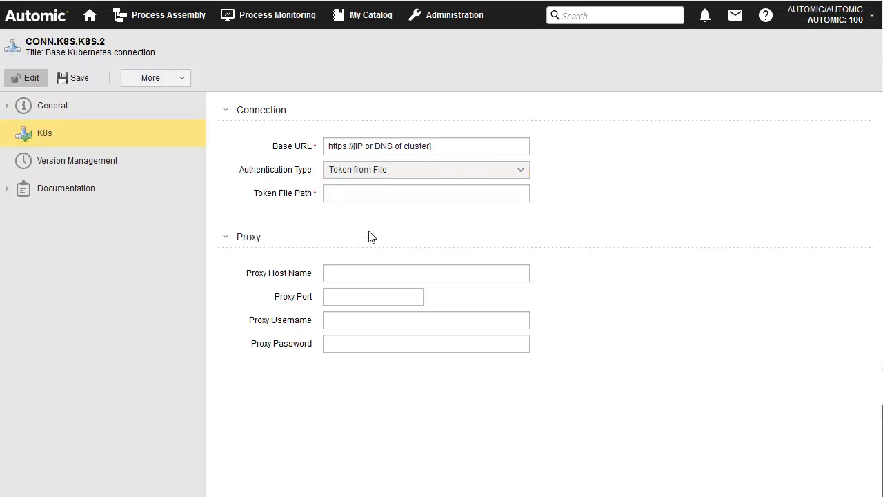
click(339, 197)
key(ctrl+v)
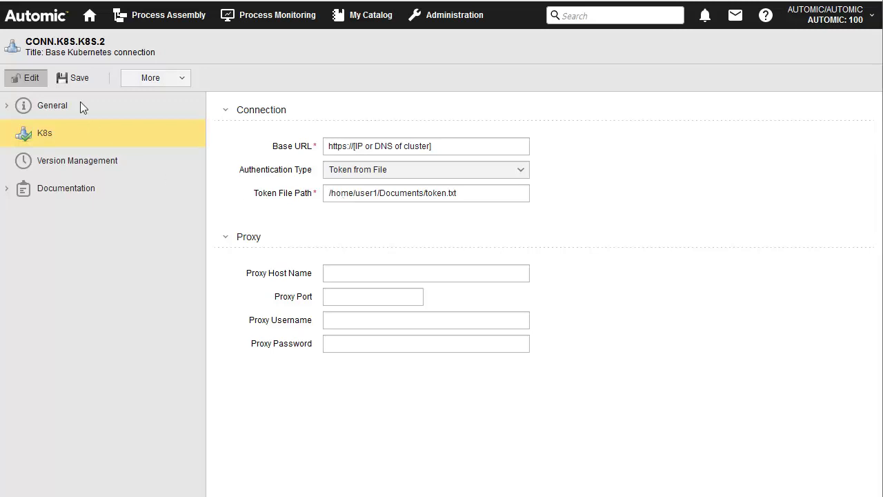
click(79, 81)
Assign connection CONN.K8S.K8S.2 to the JOBS.K8S.FILE-1 job in the KUBERNETES folder and open its namespace lookup.
click(169, 18)
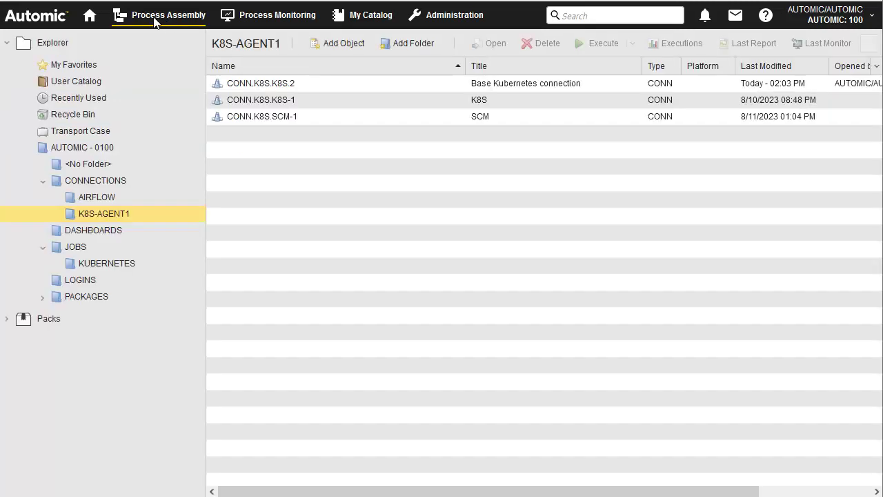
click(98, 265)
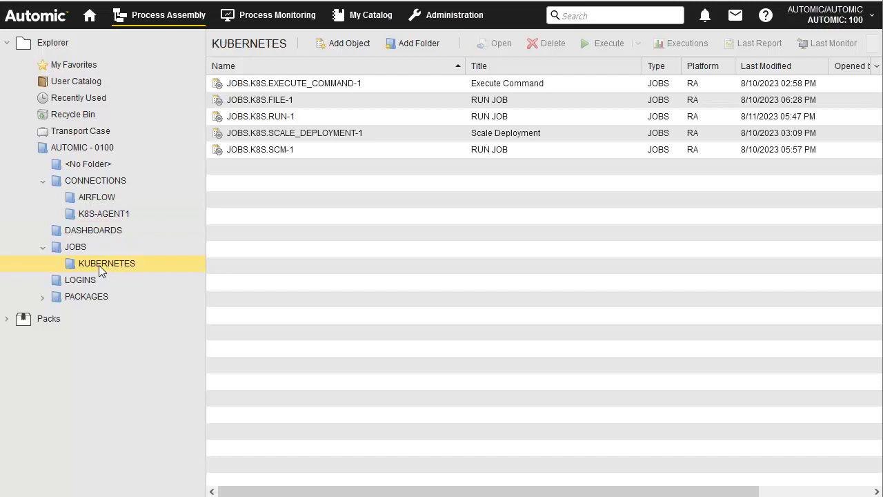
double_click(281, 100)
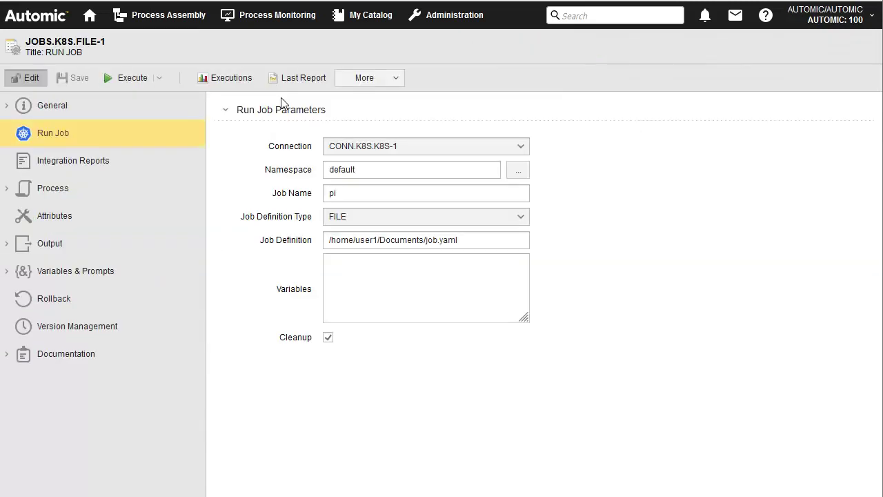
click(520, 148)
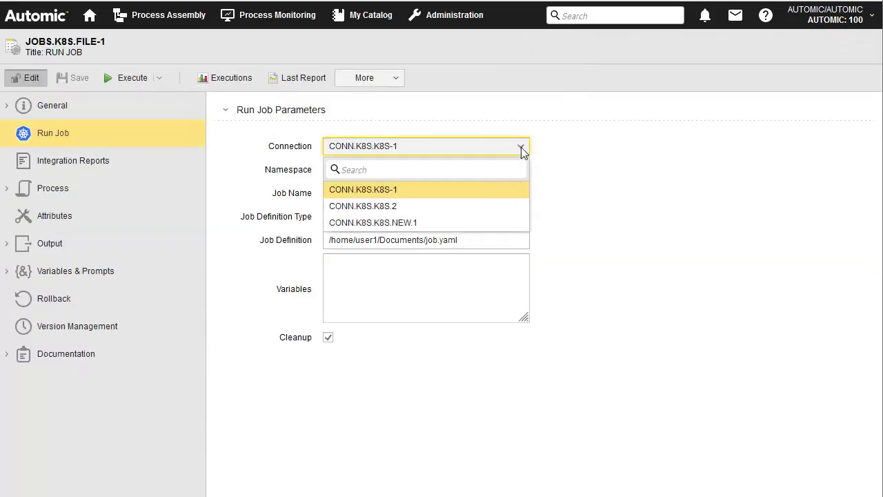
click(364, 206)
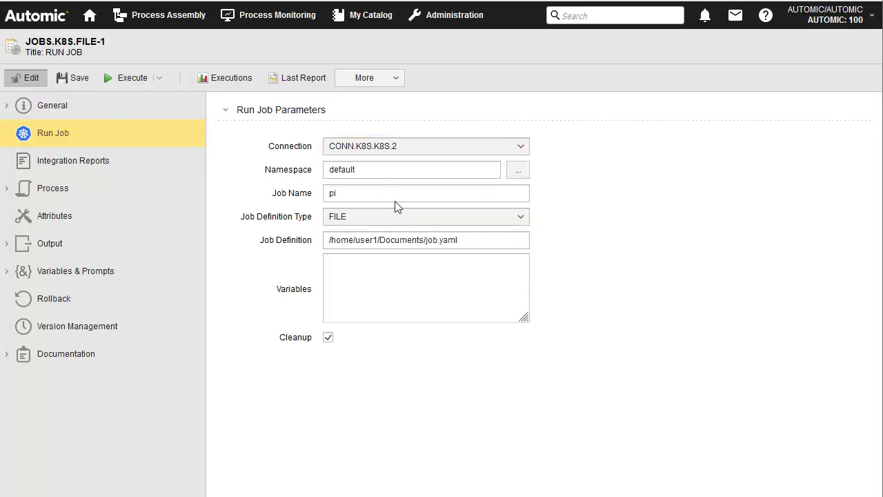
click(518, 171)
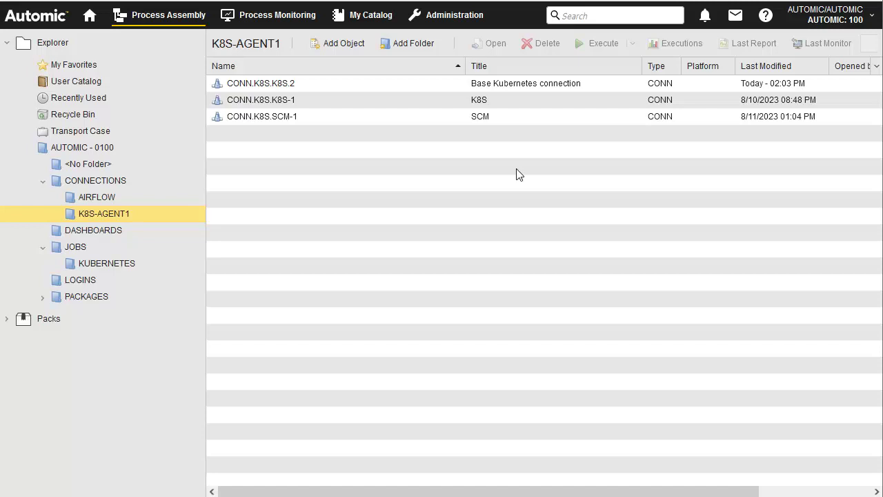
Add an SCM Connection named CONN.K8S.SCM.2 with the title "Source Code Manager" to the K8S-AGENT1 folder.
click(343, 42)
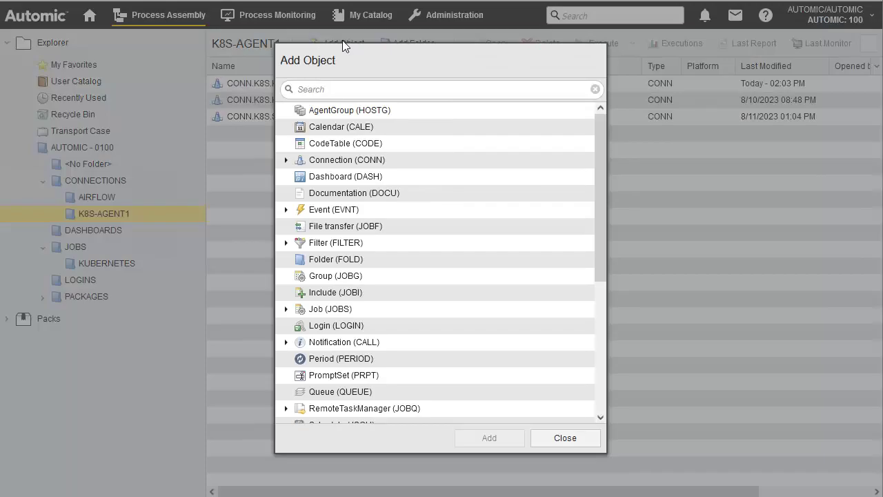
click(286, 160)
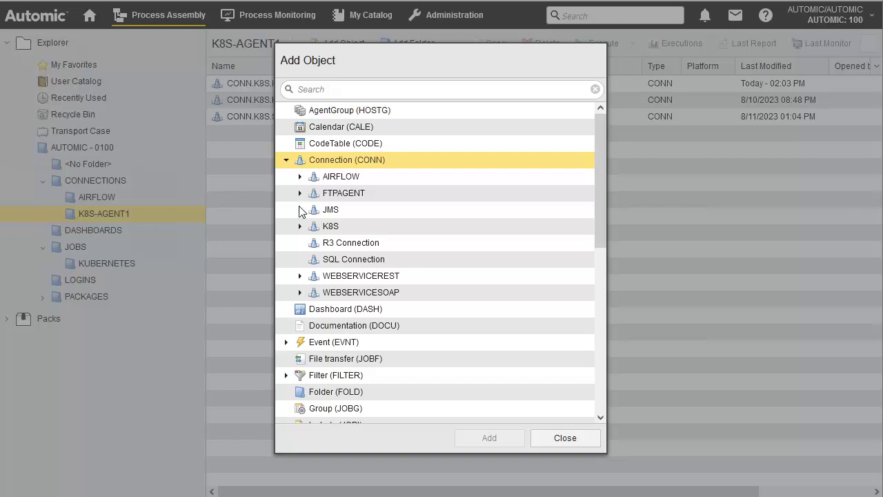
click(300, 227)
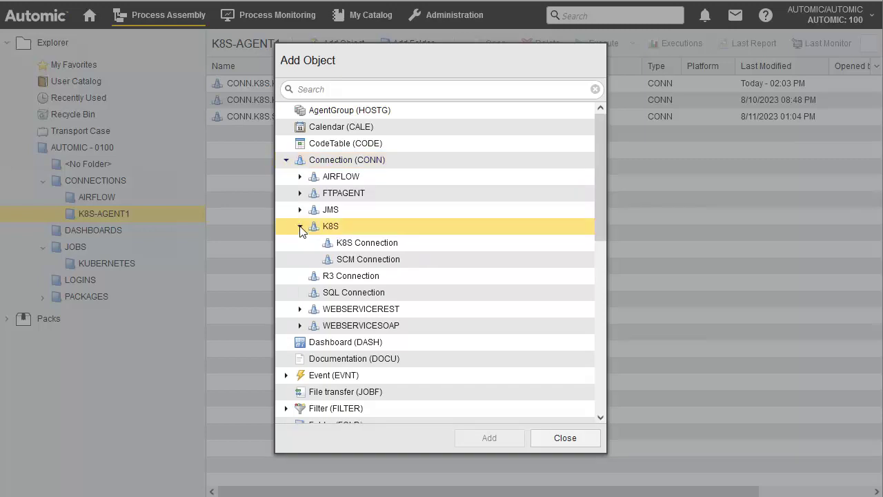
click(374, 263)
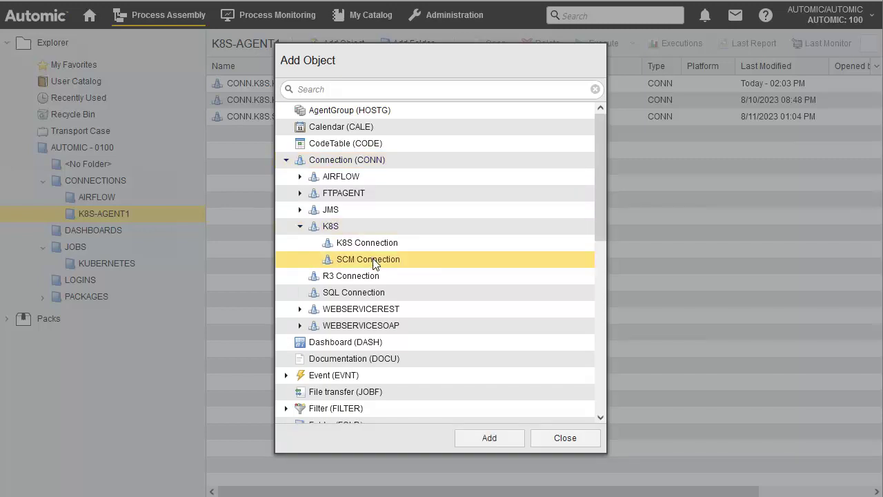
click(494, 438)
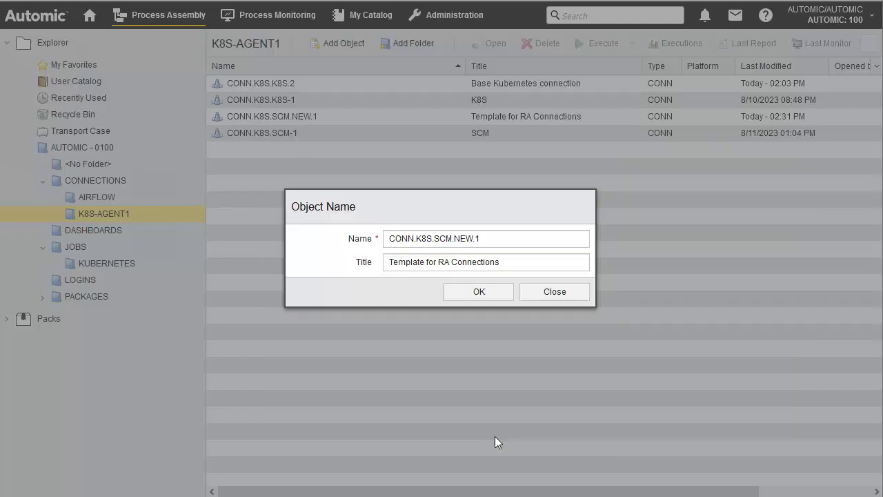
click(429, 237)
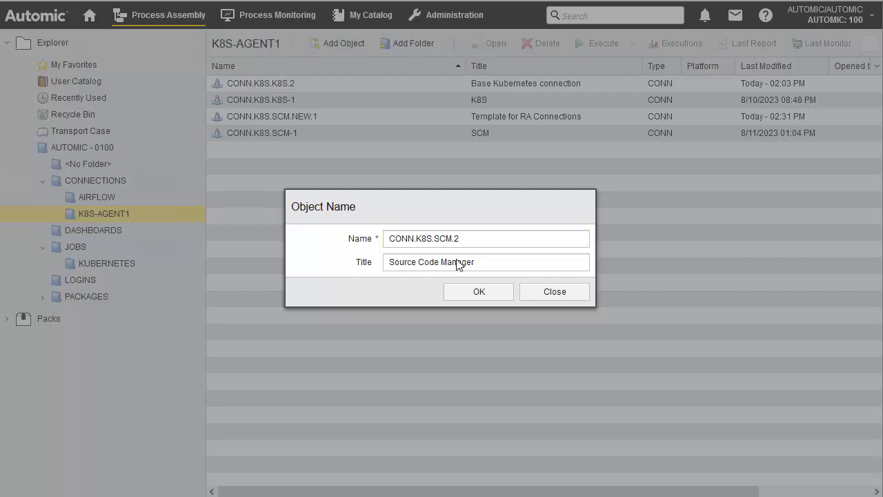
click(480, 293)
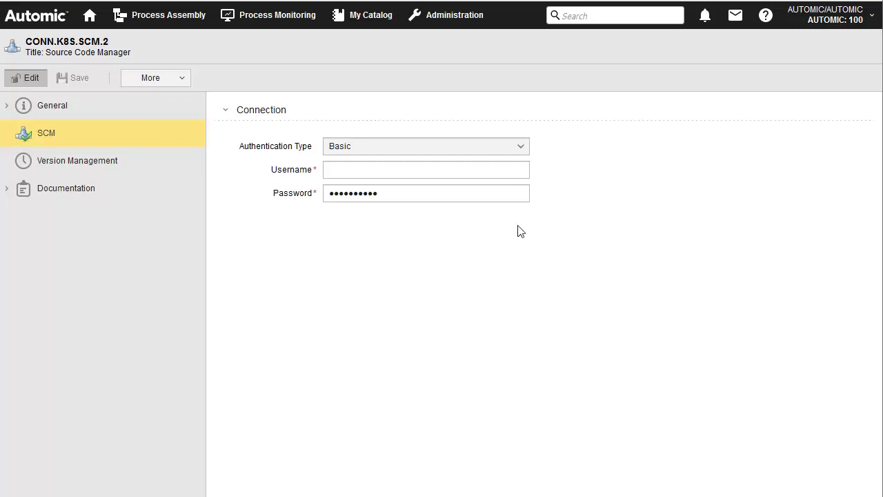
Set the SCM connection's authentication type to Other with authorization scheme Bearer, and save it.
click(521, 147)
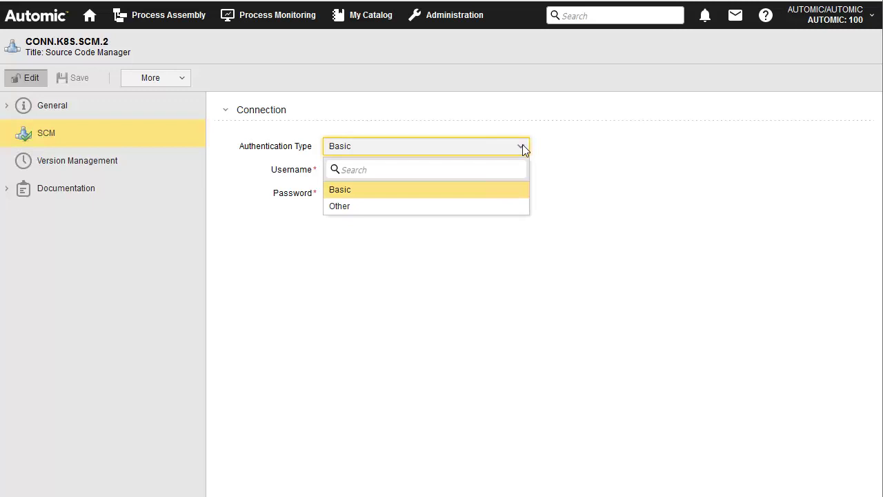
click(343, 208)
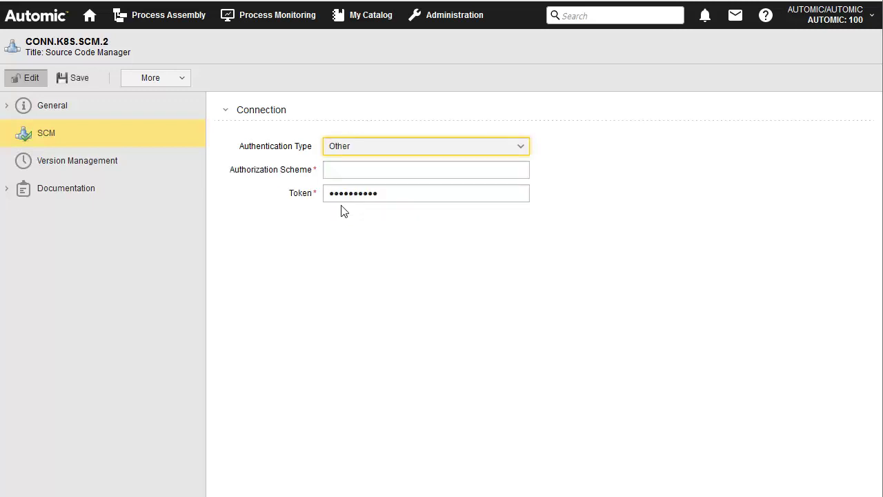
click(343, 173)
text(Bearer)
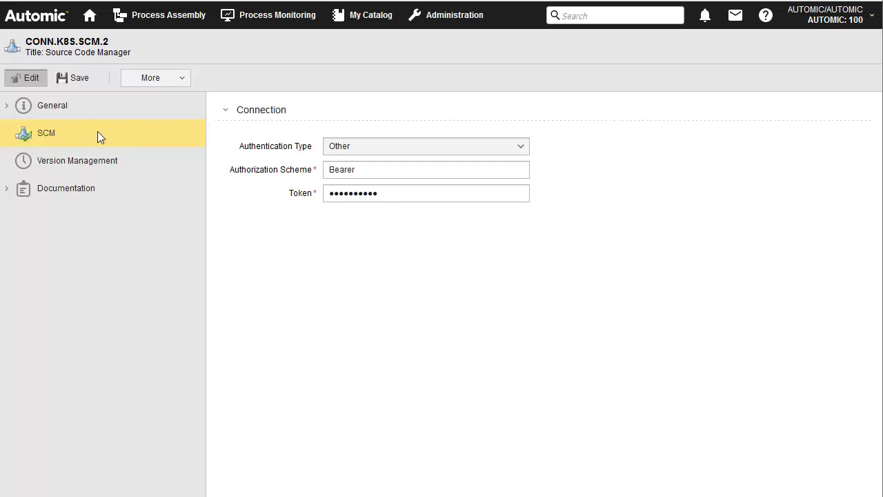
click(77, 80)
Open the KUBERNETES jobs folder.
click(176, 21)
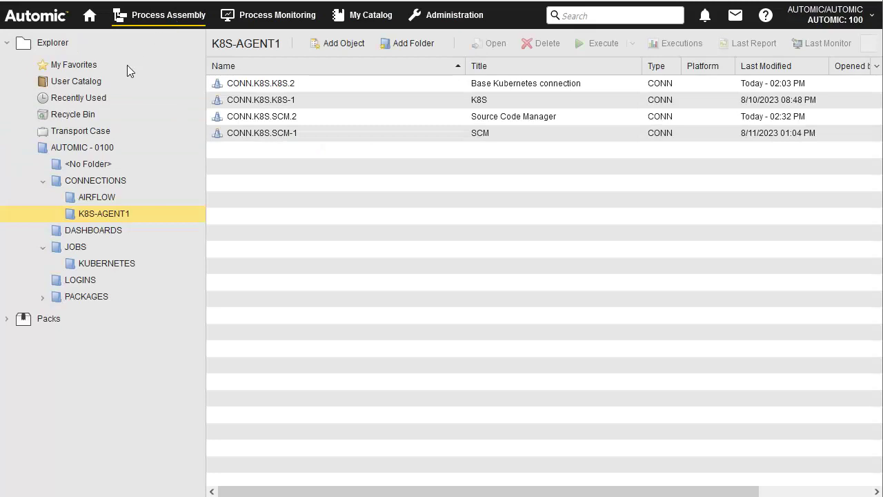
click(107, 264)
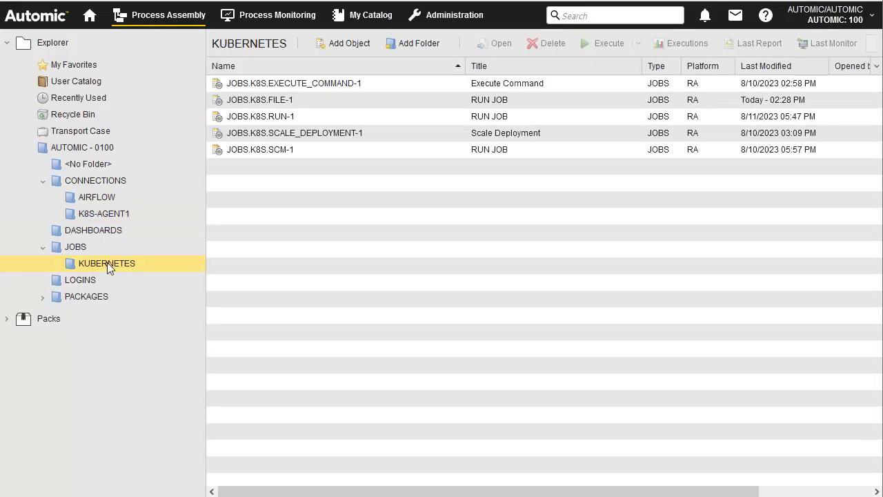